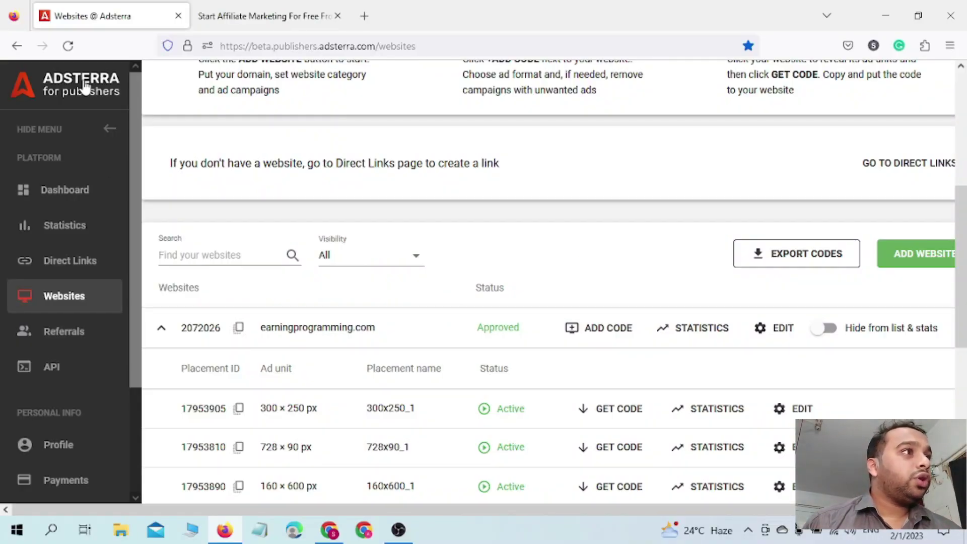
{"action": "scroll", "coordinate": [354, 322], "scroll_direction": "down", "scroll_amount": 6}
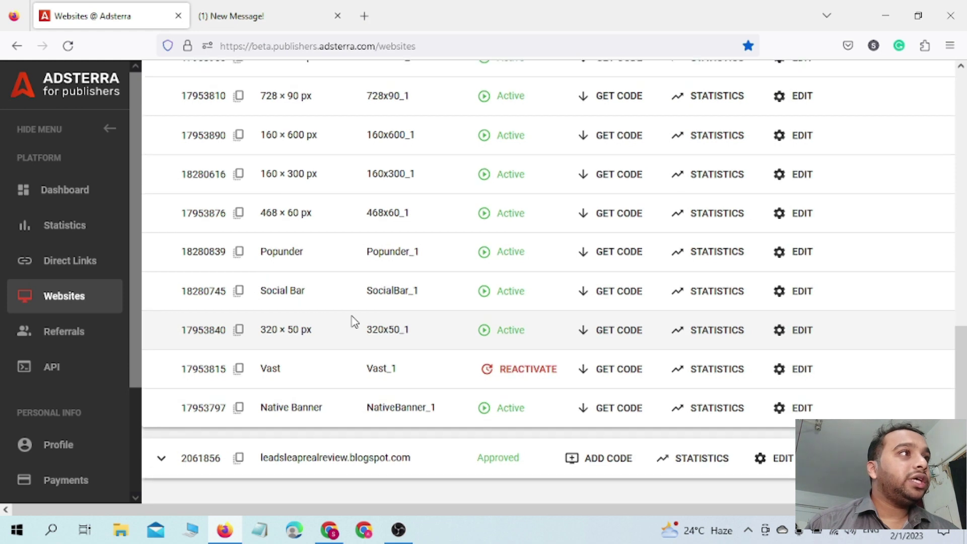
{"action": "scroll", "coordinate": [353, 320], "scroll_direction": "up", "scroll_amount": 4}
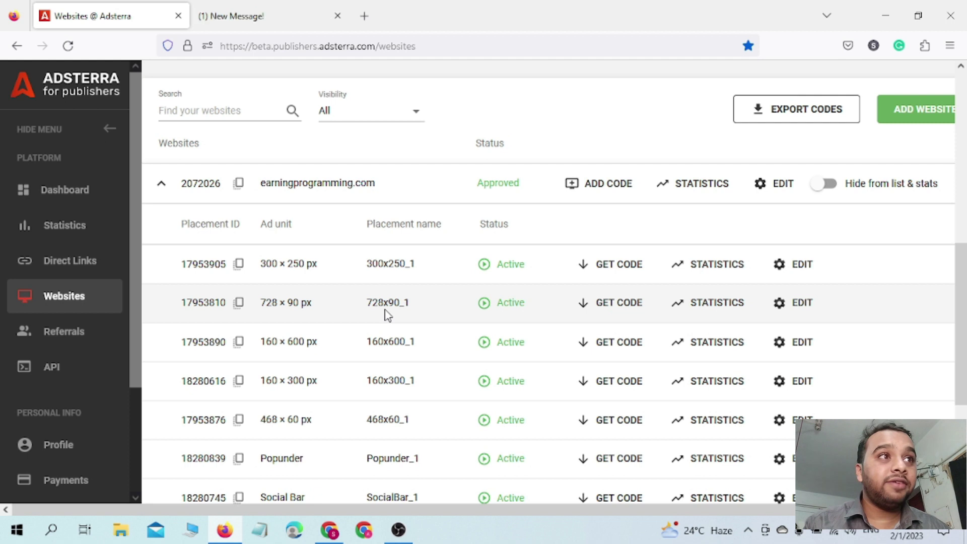
Copy the 728x90_1 placement's ad code from Adsterra, then return to the WordPress admin window.
{"action": "left_click", "coordinate": [613, 303]}
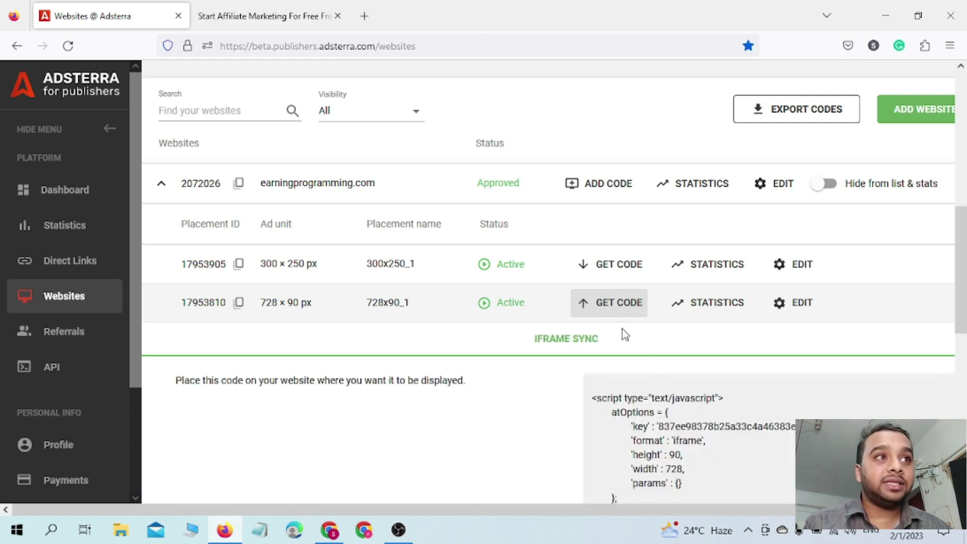
{"action": "scroll", "coordinate": [700, 363], "scroll_direction": "down", "scroll_amount": 3}
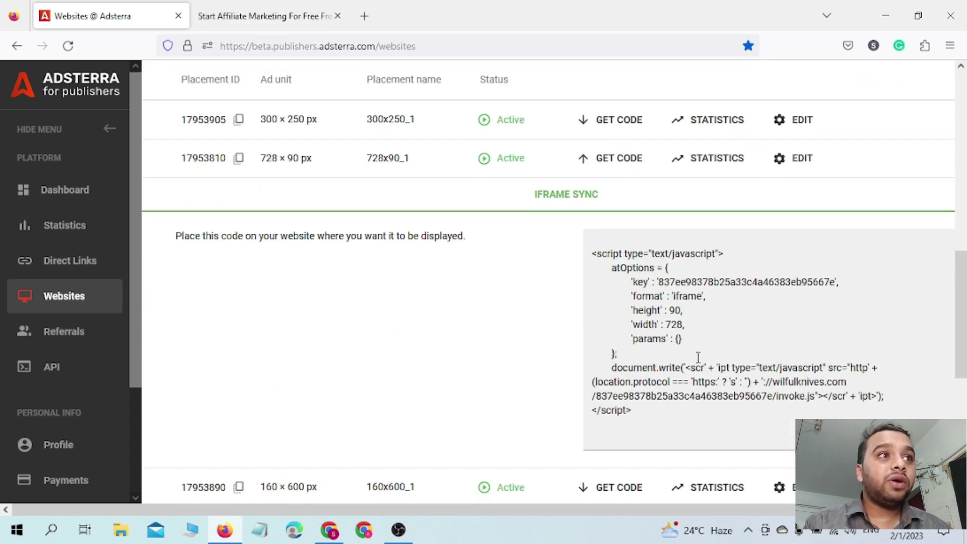
{"action": "left_click", "coordinate": [640, 413]}
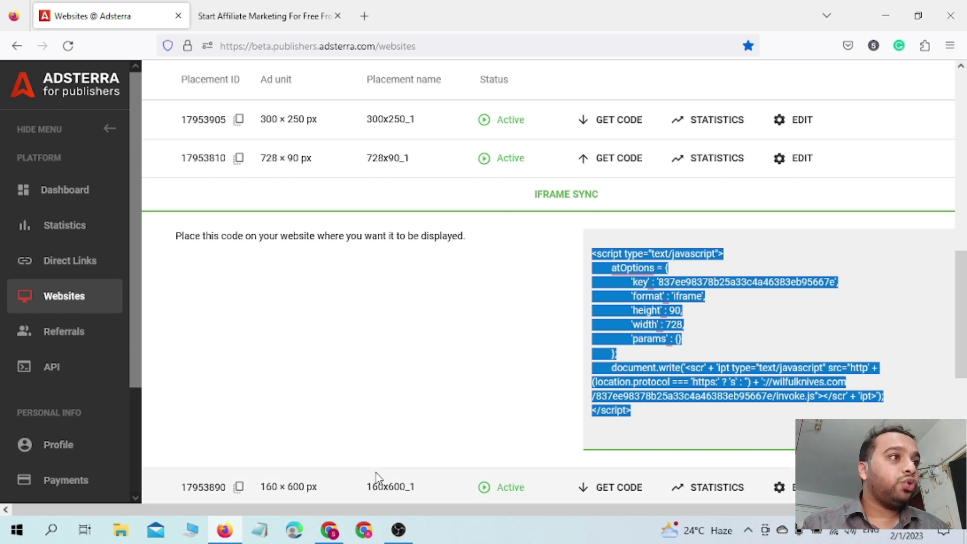
{"action": "left_click", "coordinate": [340, 531]}
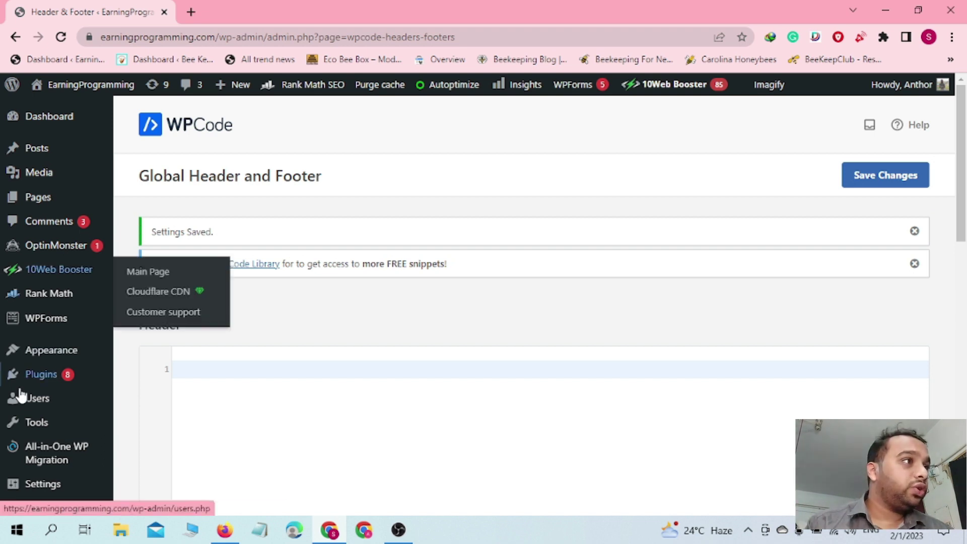
Go to Plugins > Add New and search for 'Adfoxly'.
{"action": "mouse_move", "coordinate": [64, 379]}
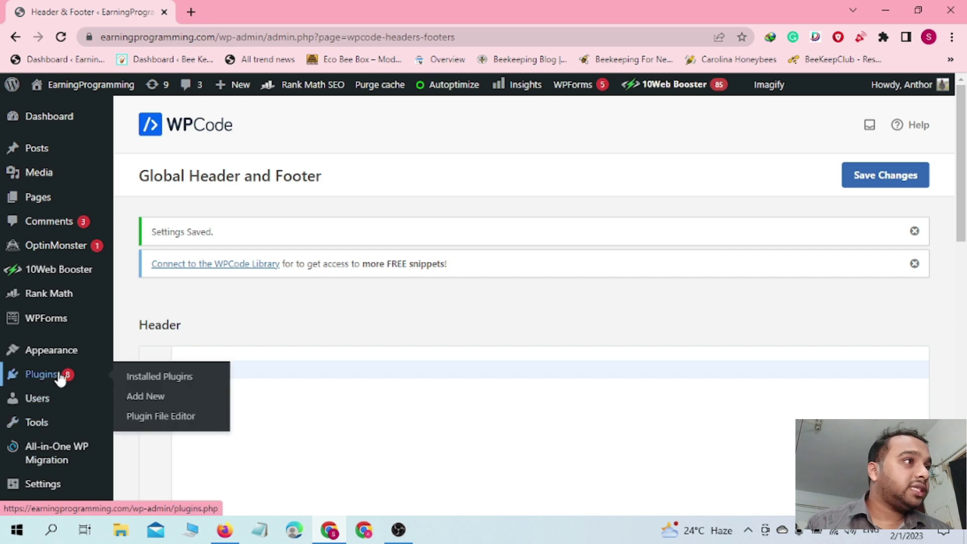
{"action": "left_click", "coordinate": [145, 392]}
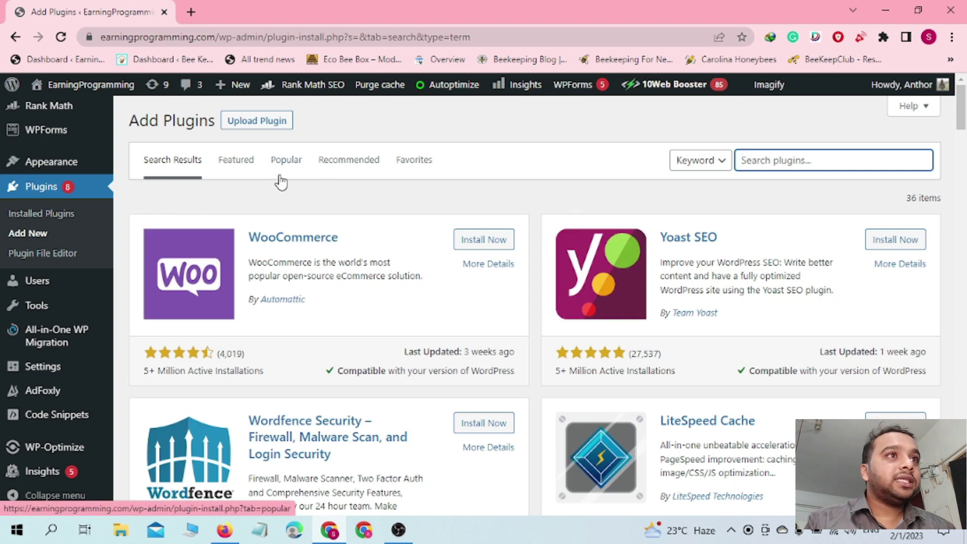
{"action": "left_click", "coordinate": [780, 156]}
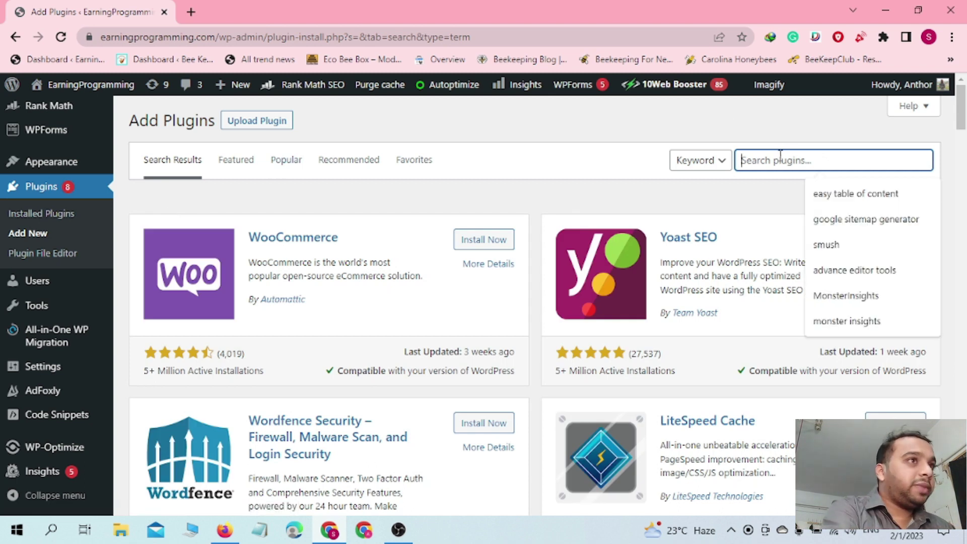
{"action": "type", "text": "Adf"}
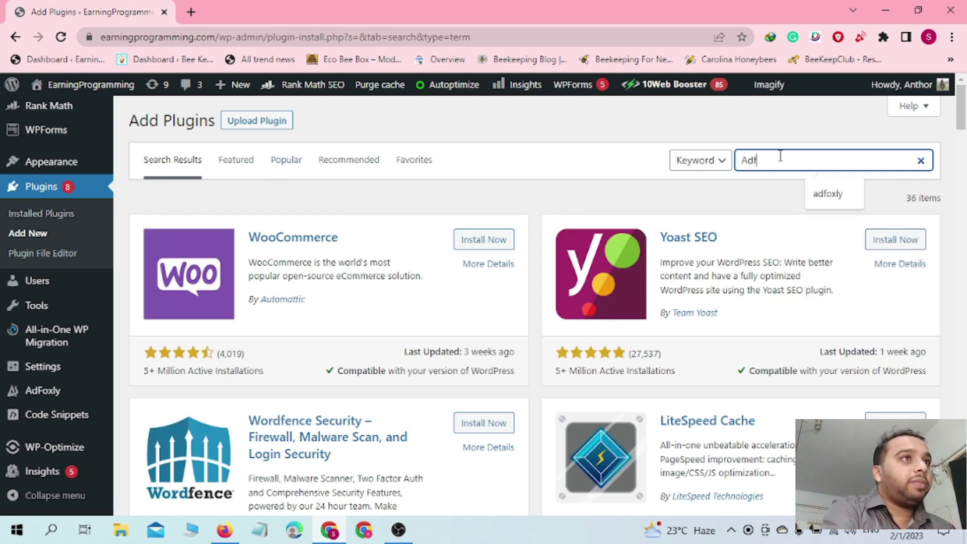
{"action": "type", "text": "oxly"}
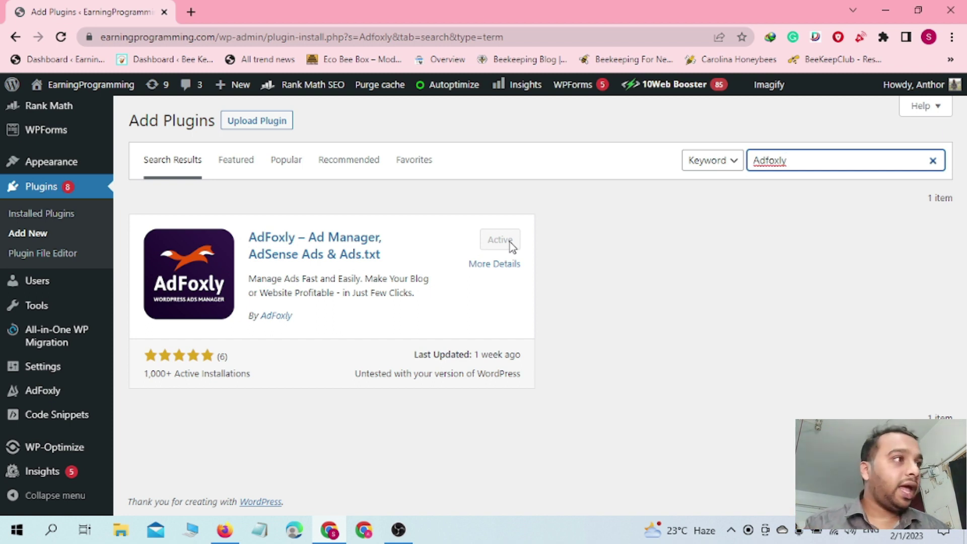
Launch AdFoxly's New Ad – Wizard and pick Custom HTML/JS as the ad type.
{"action": "mouse_move", "coordinate": [35, 391]}
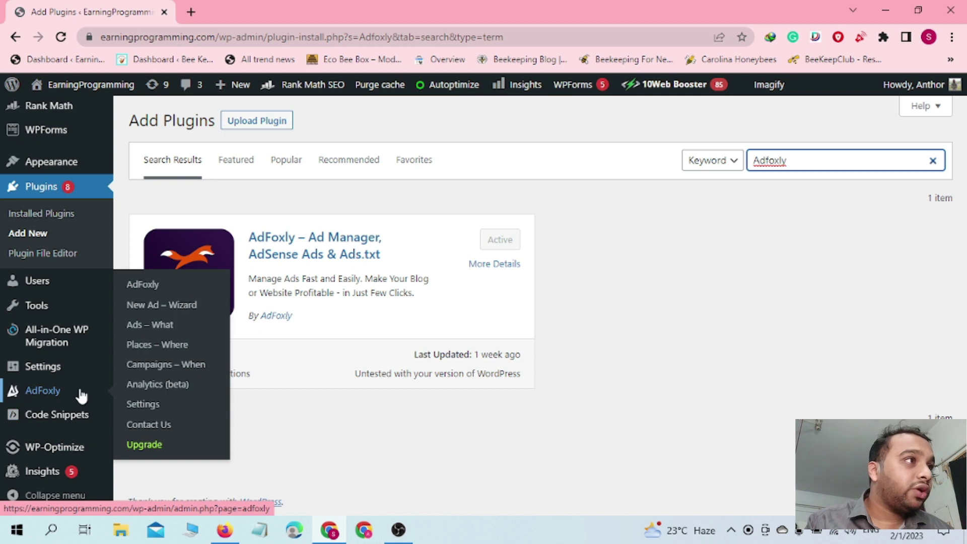
{"action": "left_click", "coordinate": [161, 305]}
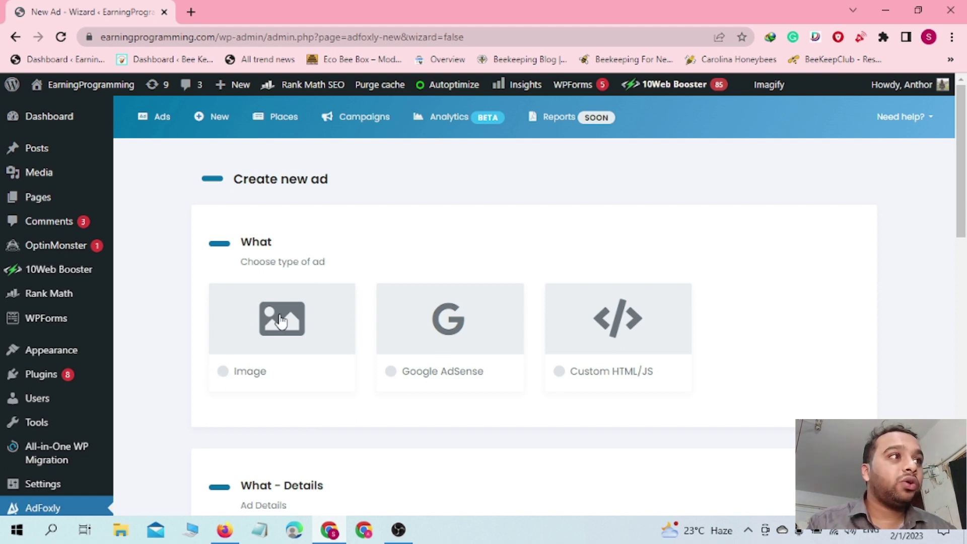
{"action": "left_click", "coordinate": [561, 372]}
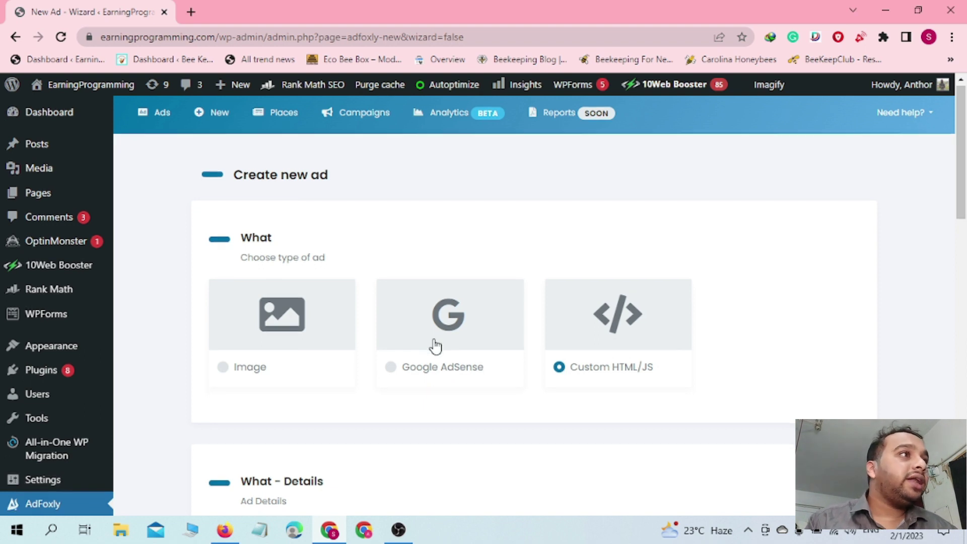
Name the ad 'Sticky' and paste the copied 728x90 script into the HTML/JS code box.
{"action": "scroll", "coordinate": [473, 322], "scroll_direction": "down", "scroll_amount": 5}
{"action": "left_click", "coordinate": [467, 262]}
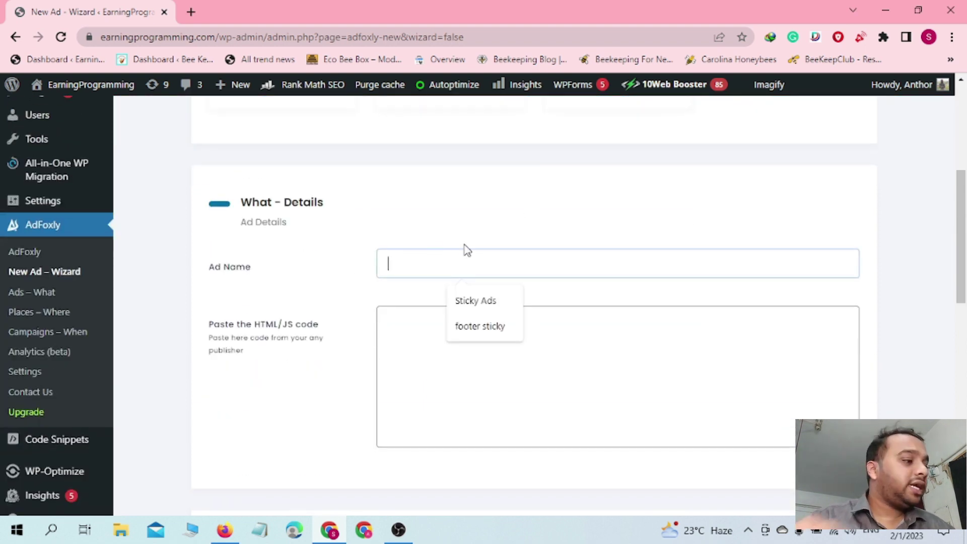
{"action": "type", "text": "Sticky"}
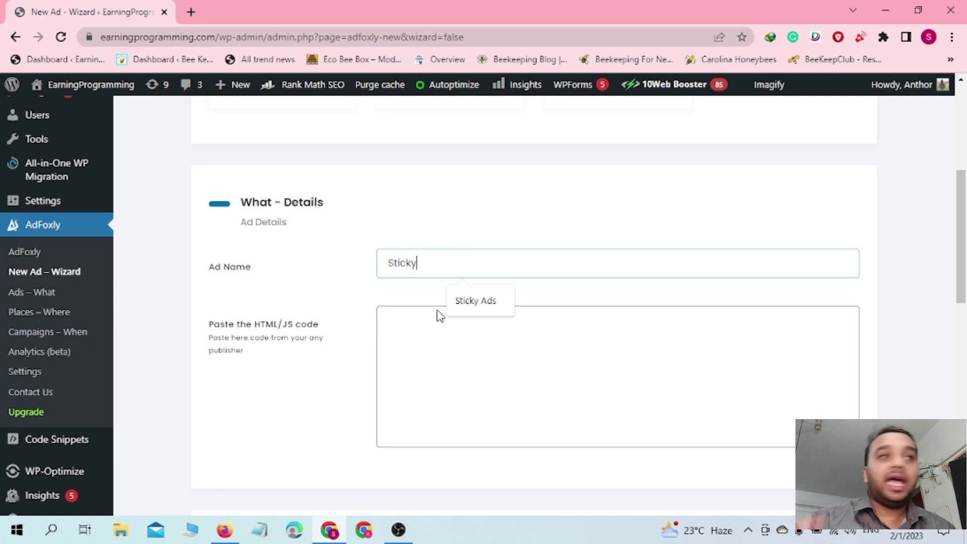
{"action": "left_click", "coordinate": [447, 339]}
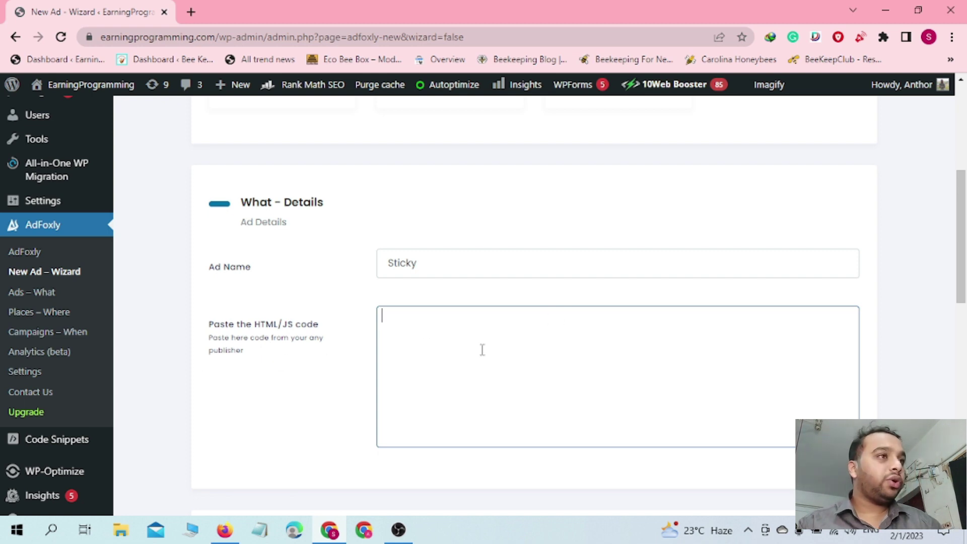
{"action": "key", "text": "ctrl+v"}
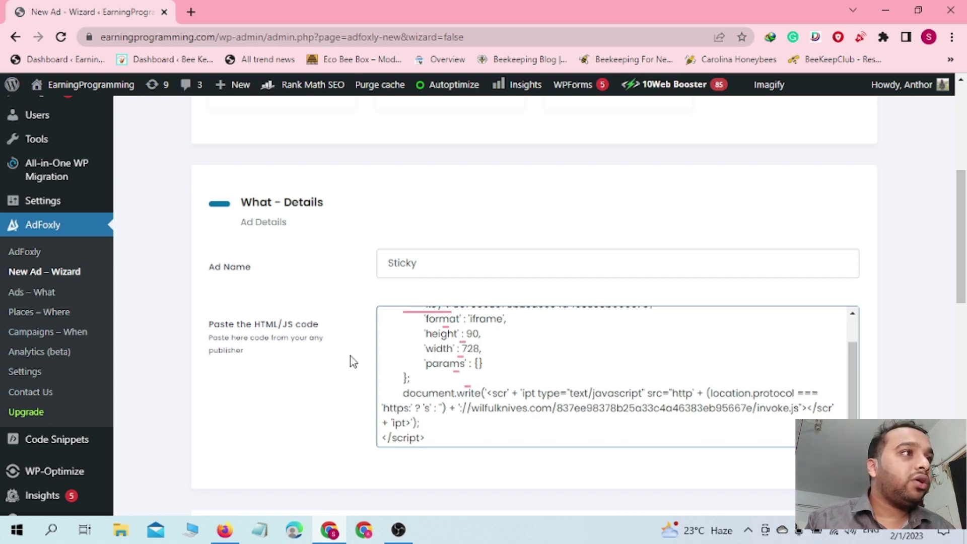
{"action": "scroll", "coordinate": [356, 362], "scroll_direction": "down", "scroll_amount": 5}
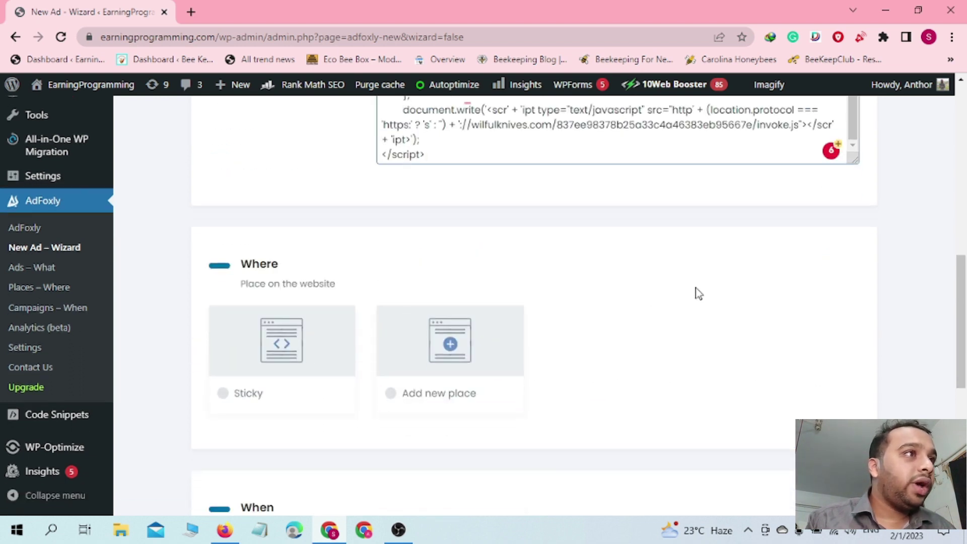
Create a new Sticky place for the ad, positioned at the Bottom with a close button.
{"action": "scroll", "coordinate": [695, 292], "scroll_direction": "down", "scroll_amount": 1}
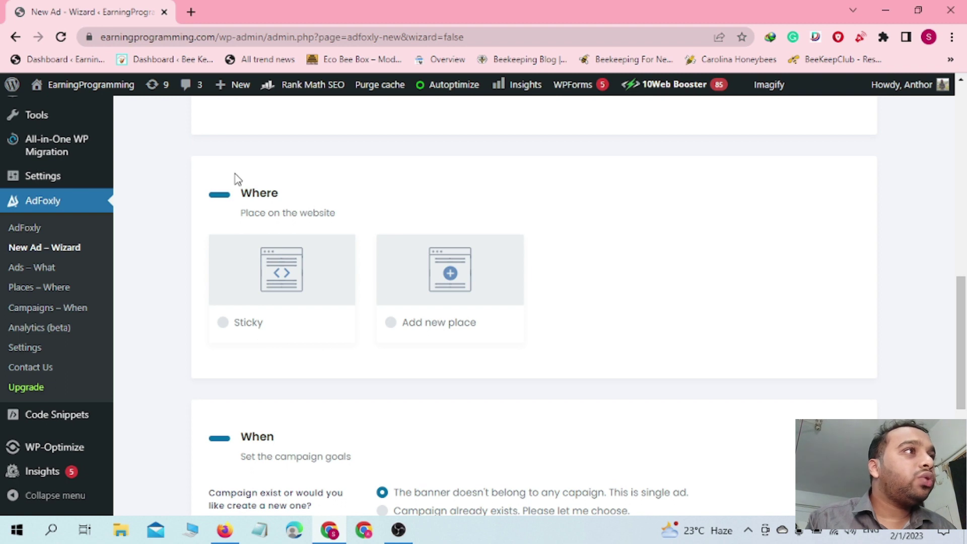
{"action": "left_click_drag", "start_coordinate": [245, 191], "coordinate": [304, 194]}
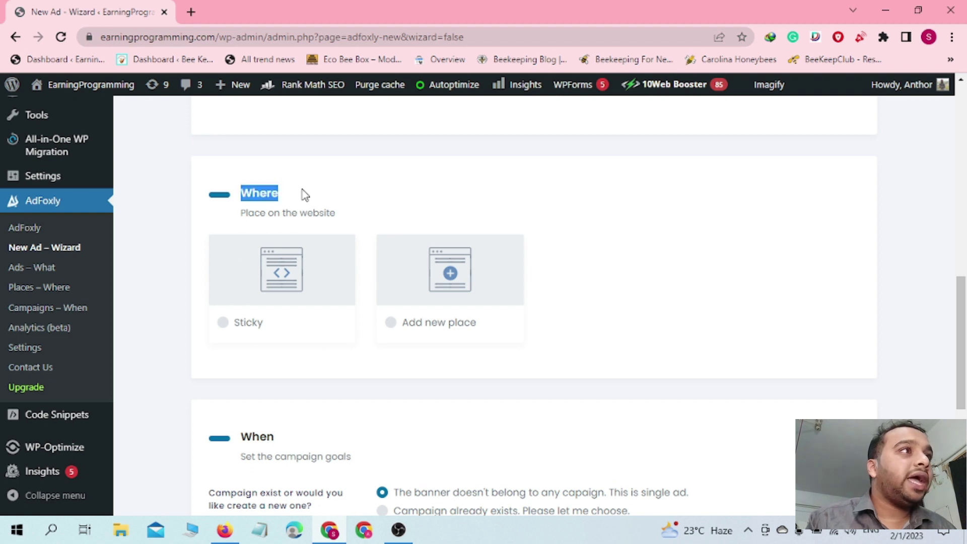
{"action": "left_click", "coordinate": [339, 196]}
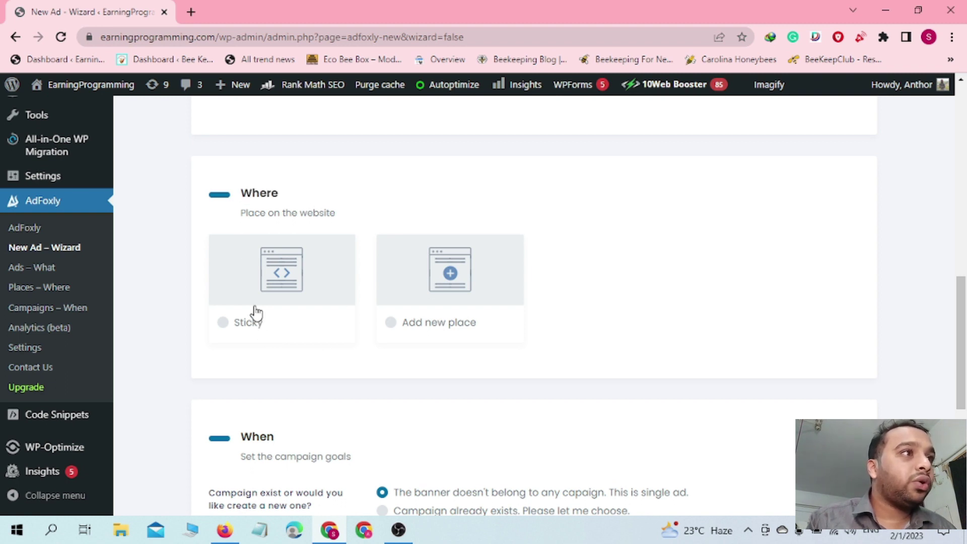
{"action": "left_click", "coordinate": [396, 325]}
{"action": "scroll", "coordinate": [451, 304], "scroll_direction": "down", "scroll_amount": 3}
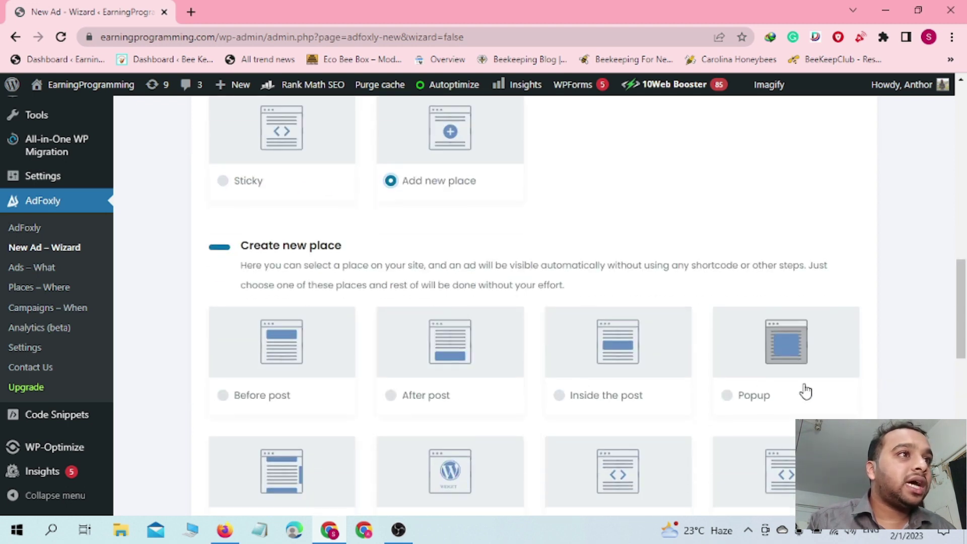
{"action": "scroll", "coordinate": [337, 363], "scroll_direction": "down", "scroll_amount": 4}
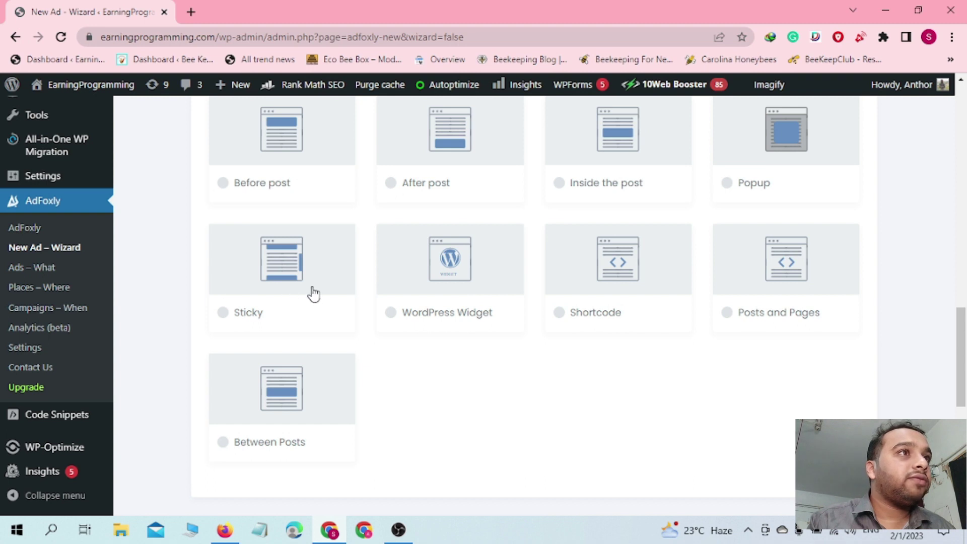
{"action": "scroll", "coordinate": [307, 287], "scroll_direction": "up", "scroll_amount": 1}
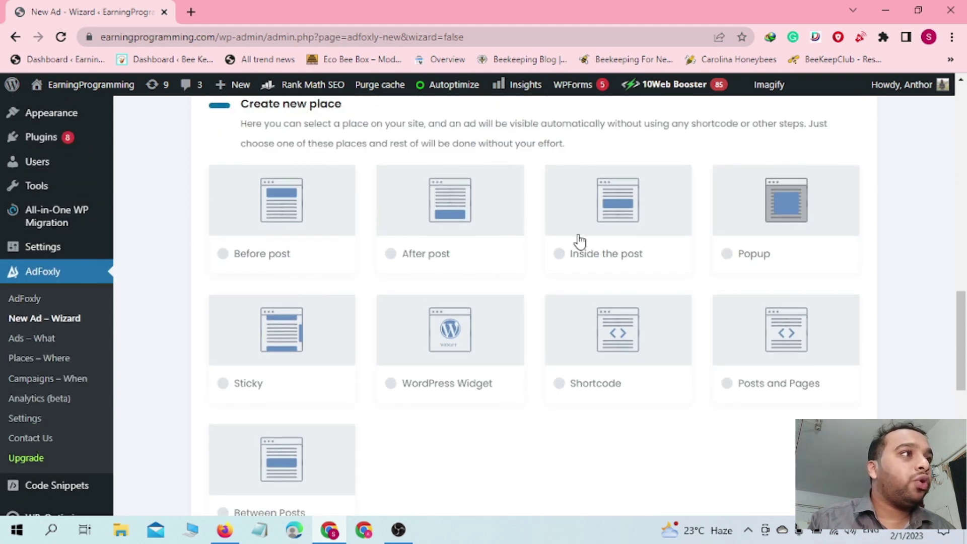
{"action": "left_click", "coordinate": [224, 383]}
{"action": "scroll", "coordinate": [362, 338], "scroll_direction": "down", "scroll_amount": 8}
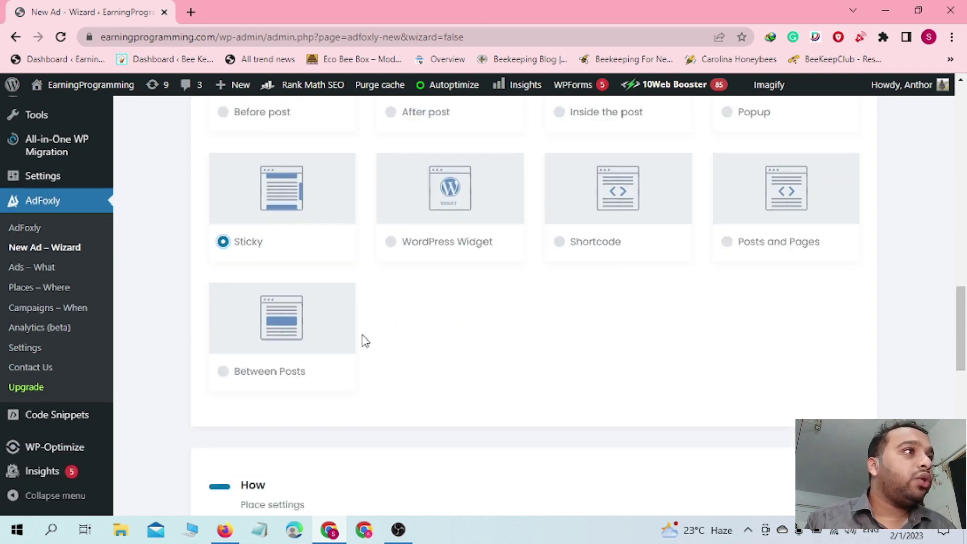
{"action": "scroll", "coordinate": [282, 326], "scroll_direction": "up", "scroll_amount": 5}
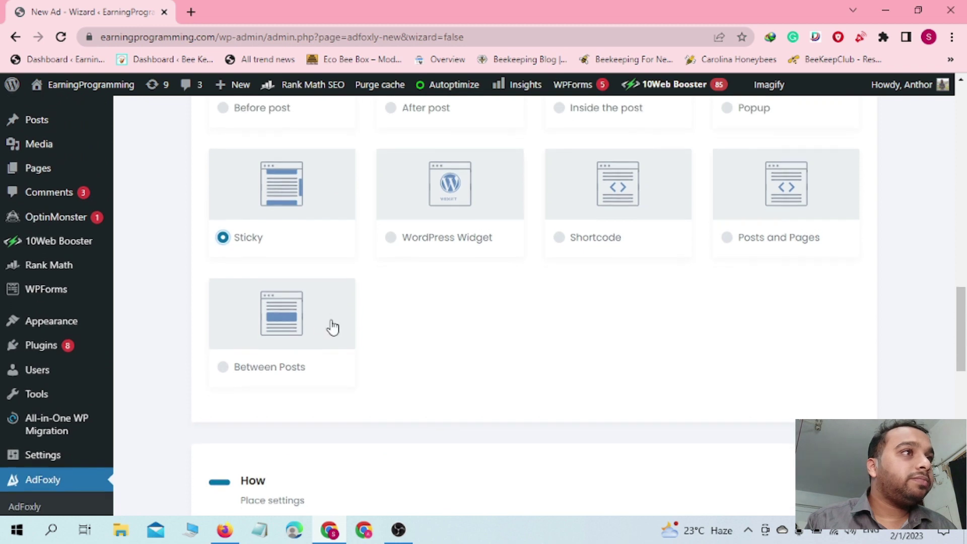
{"action": "scroll", "coordinate": [302, 330], "scroll_direction": "down", "scroll_amount": 5}
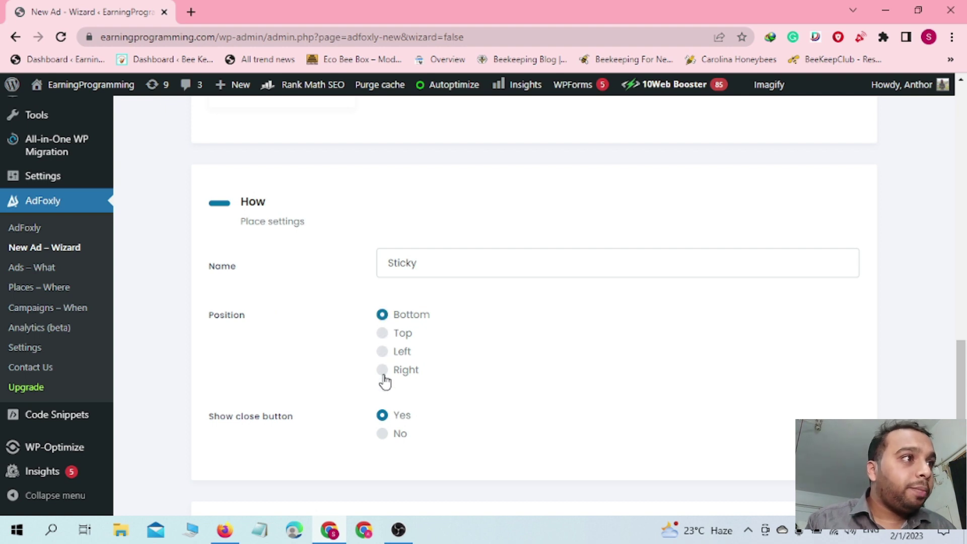
{"action": "left_click", "coordinate": [224, 530]}
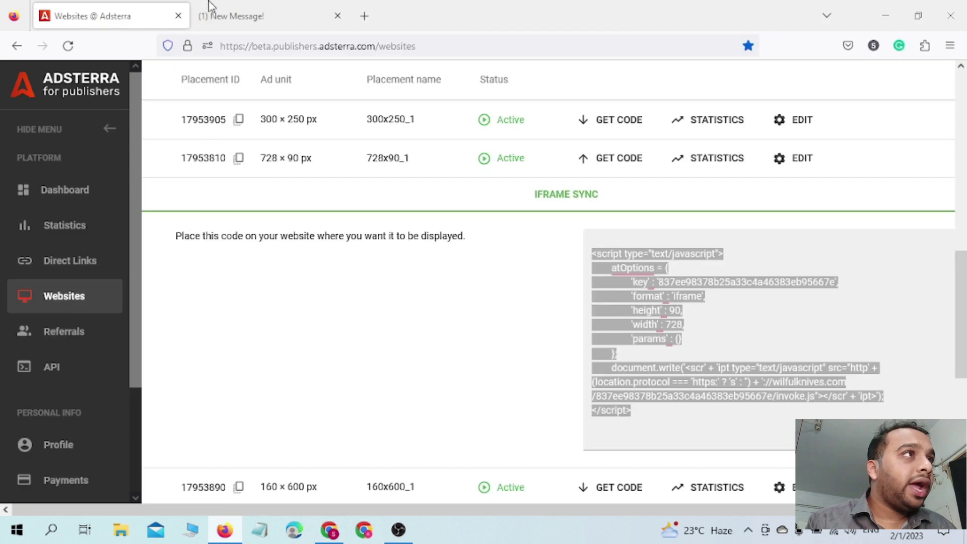
{"action": "left_click", "coordinate": [221, 13]}
{"action": "scroll", "coordinate": [372, 138], "scroll_direction": "up", "scroll_amount": 10}
{"action": "scroll", "coordinate": [372, 138], "scroll_direction": "up", "scroll_amount": 1}
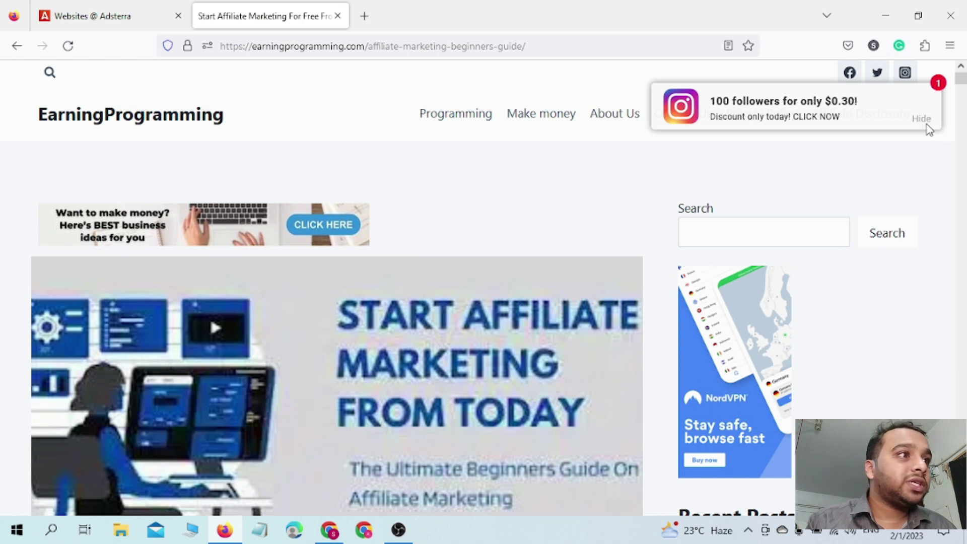
{"action": "left_click", "coordinate": [331, 530]}
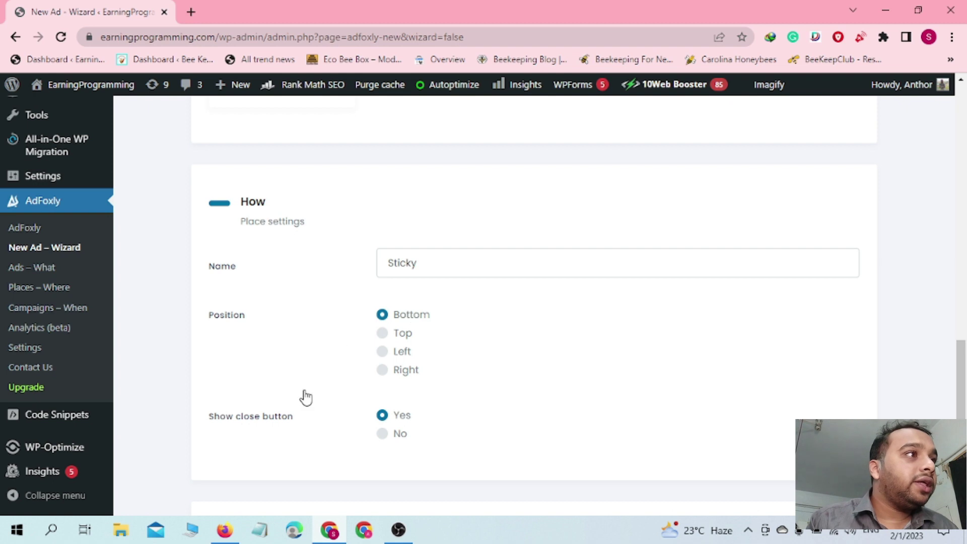
{"action": "left_click_drag", "start_coordinate": [210, 427], "coordinate": [305, 428]}
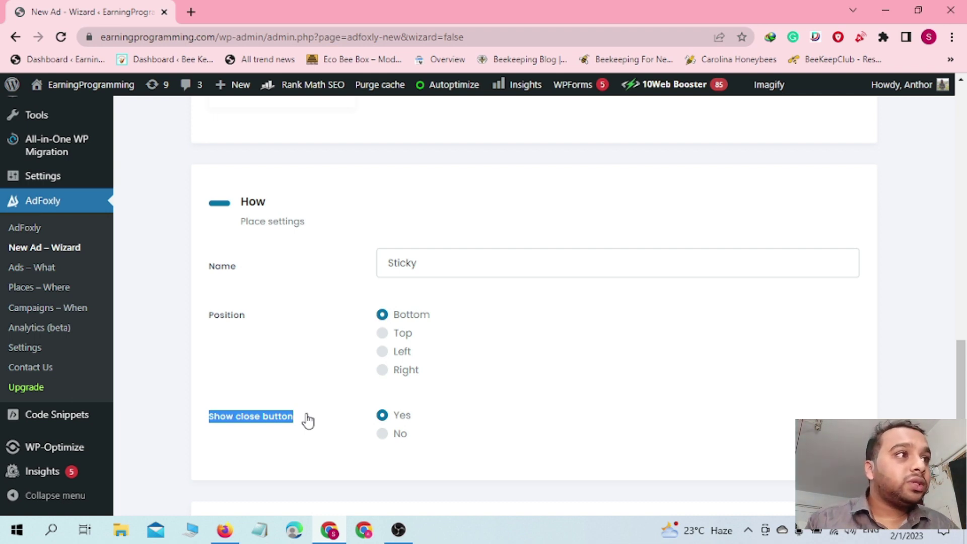
{"action": "left_click", "coordinate": [401, 425]}
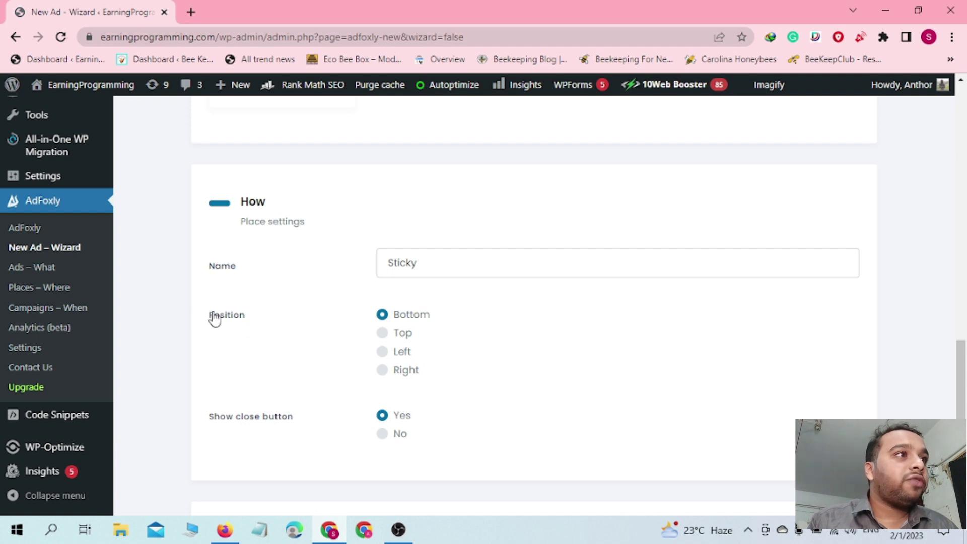
{"action": "left_click_drag", "start_coordinate": [213, 317], "coordinate": [244, 319]}
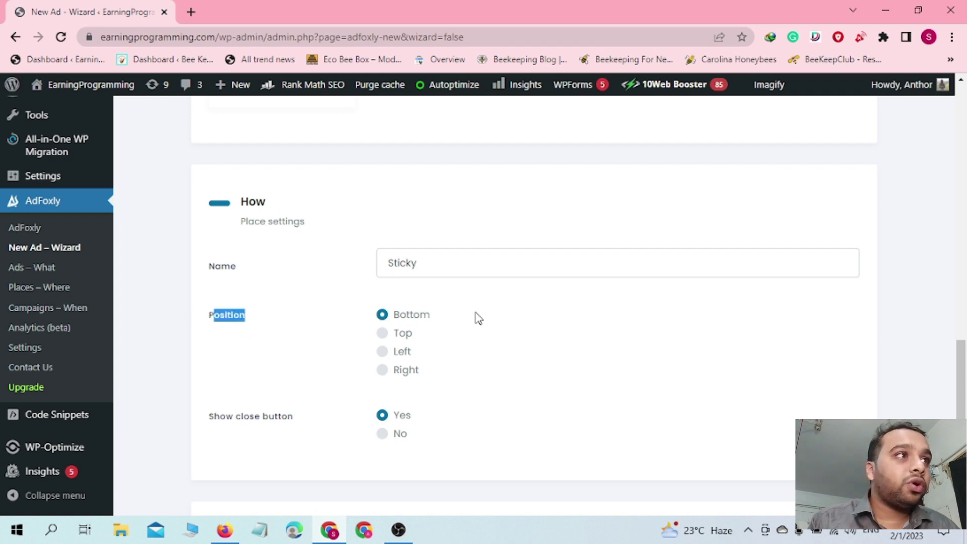
Save the Sticky ad and confirm the Success dialog with Done.
{"action": "left_click", "coordinate": [460, 320]}
{"action": "scroll", "coordinate": [503, 325], "scroll_direction": "down", "scroll_amount": 5}
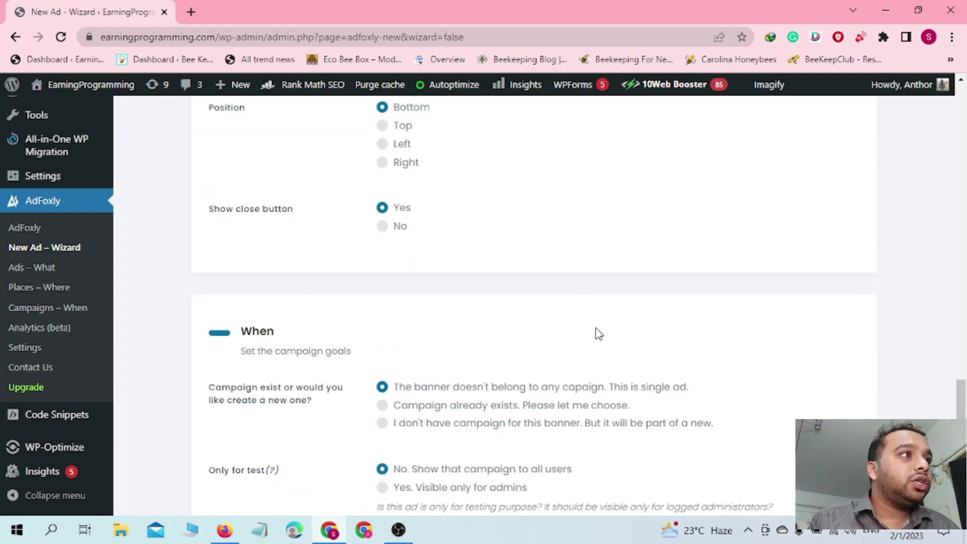
{"action": "scroll", "coordinate": [454, 322], "scroll_direction": "down", "scroll_amount": 3}
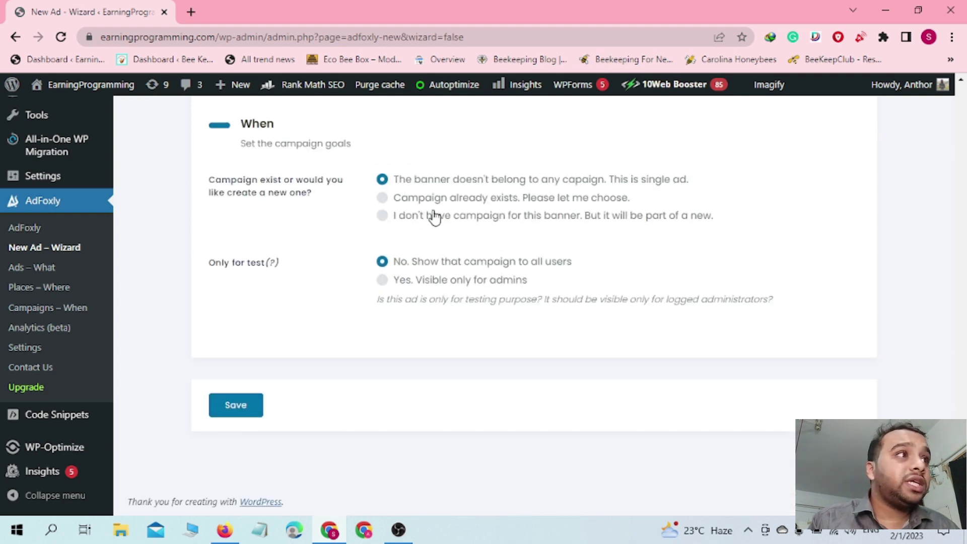
{"action": "left_click", "coordinate": [242, 411]}
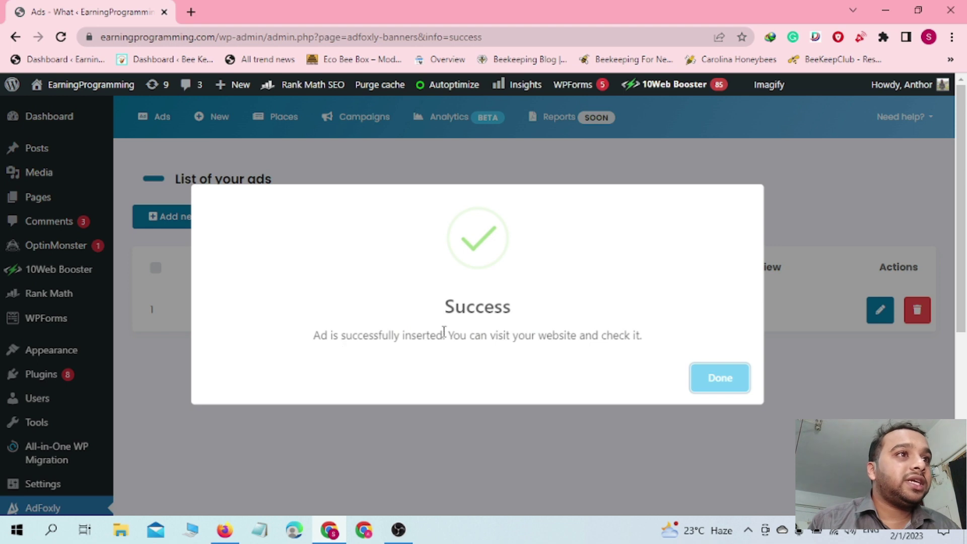
{"action": "left_click", "coordinate": [719, 384]}
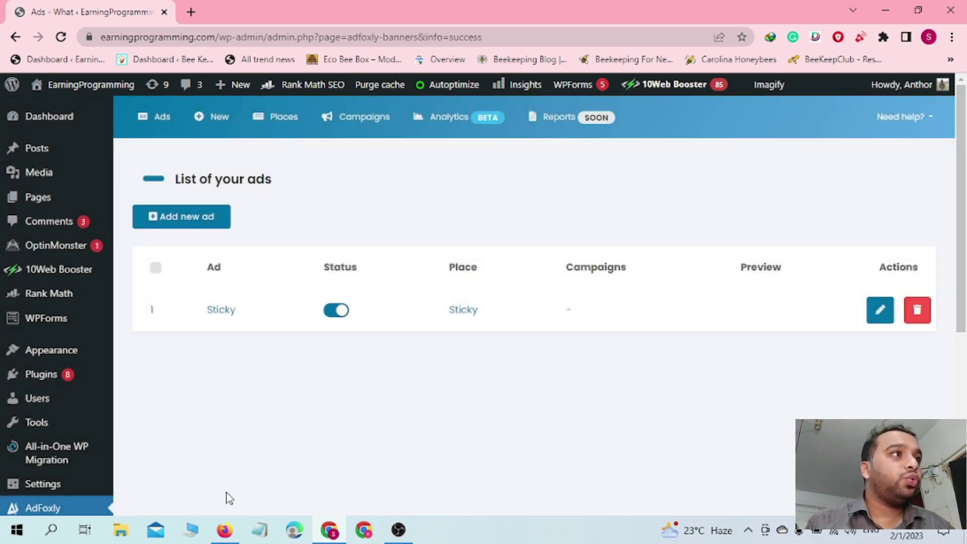
In Firefox, reload the Bicoloring article and close the sticky banner at the bottom.
{"action": "left_click", "coordinate": [225, 530]}
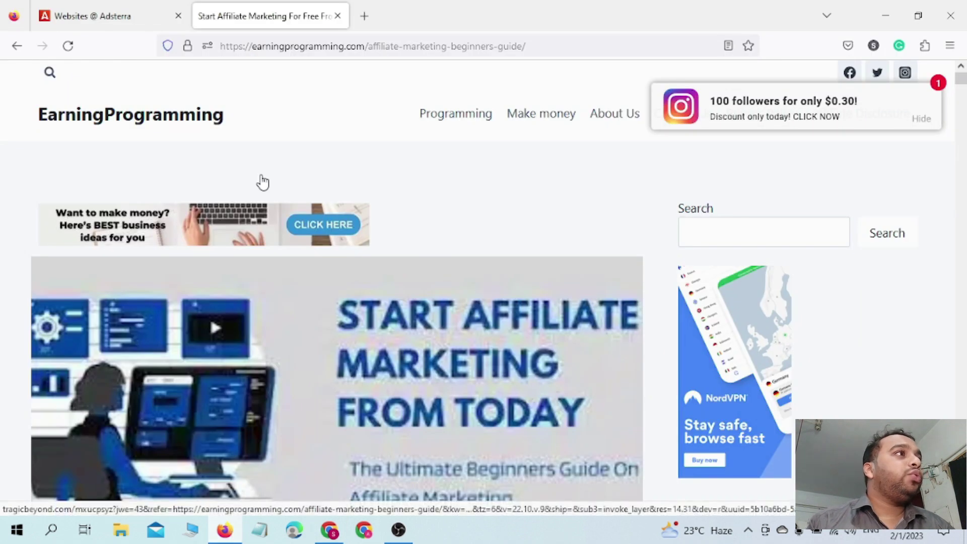
{"action": "left_click", "coordinate": [68, 45]}
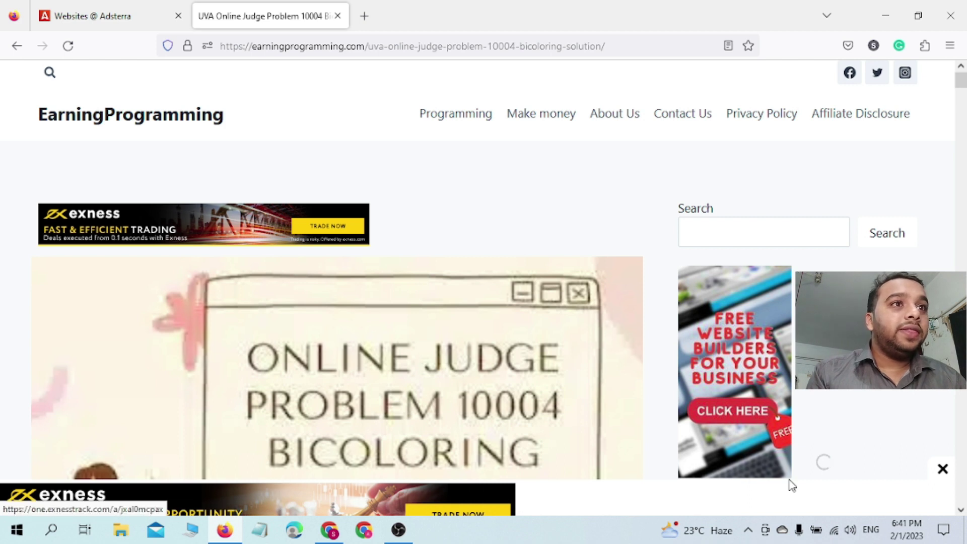
{"action": "left_click", "coordinate": [944, 473]}
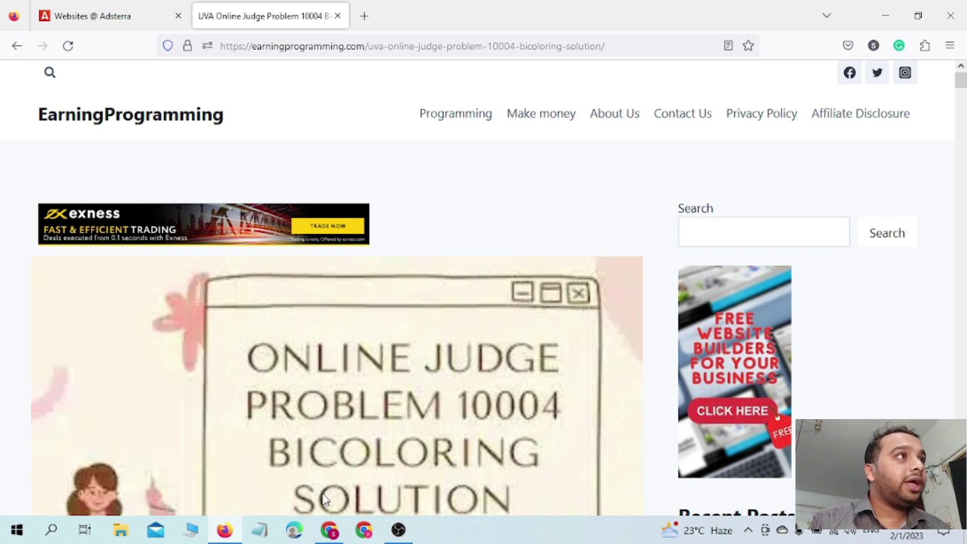
Reload the article again and scroll through the post with the sticky ad showing.
{"action": "left_click", "coordinate": [68, 46]}
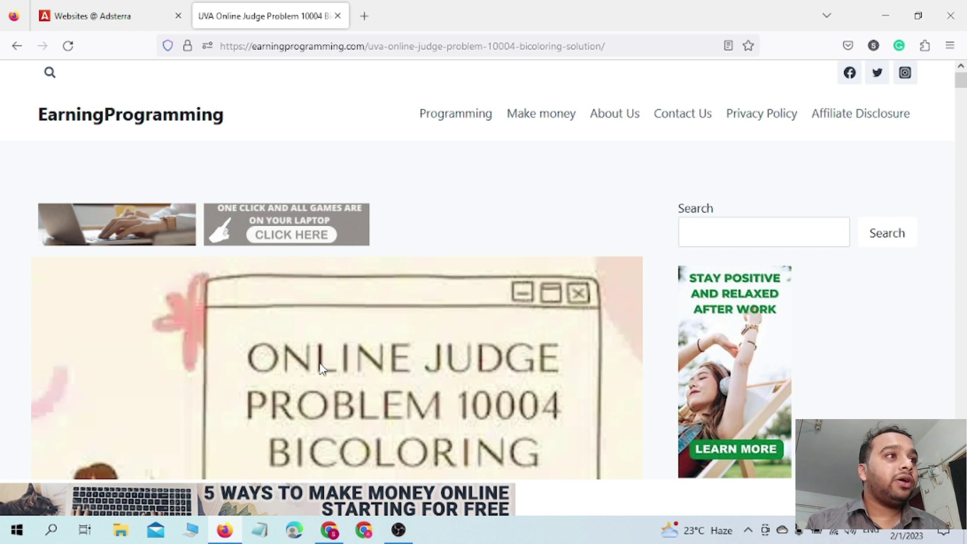
{"action": "scroll", "coordinate": [373, 338], "scroll_direction": "down", "scroll_amount": 6}
{"action": "scroll", "coordinate": [381, 332], "scroll_direction": "down", "scroll_amount": 15}
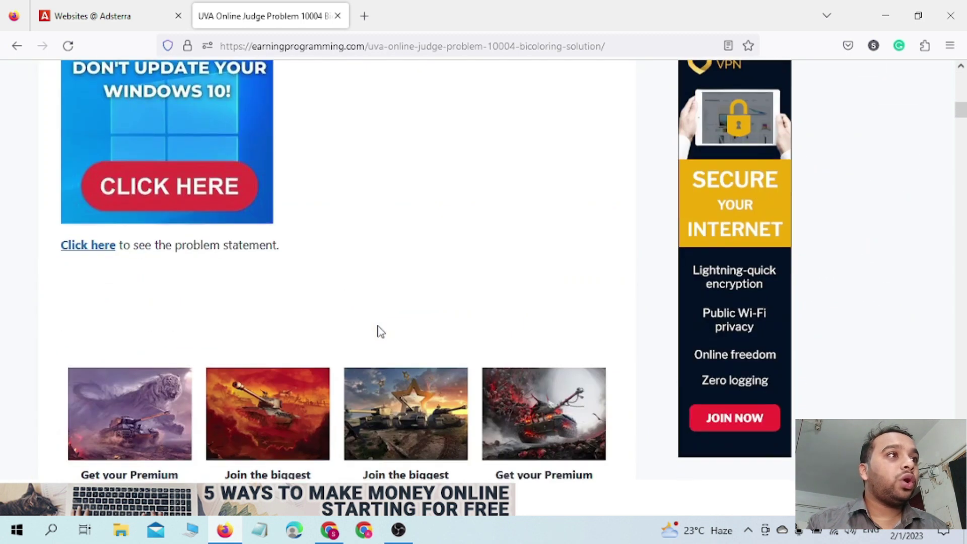
{"action": "scroll", "coordinate": [381, 331], "scroll_direction": "down", "scroll_amount": 10}
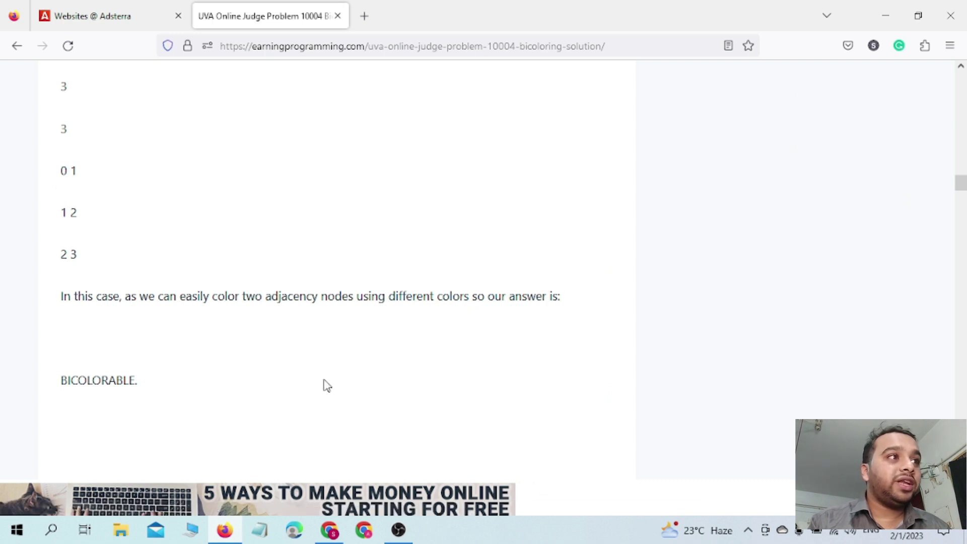
{"action": "scroll", "coordinate": [327, 385], "scroll_direction": "up", "scroll_amount": 15}
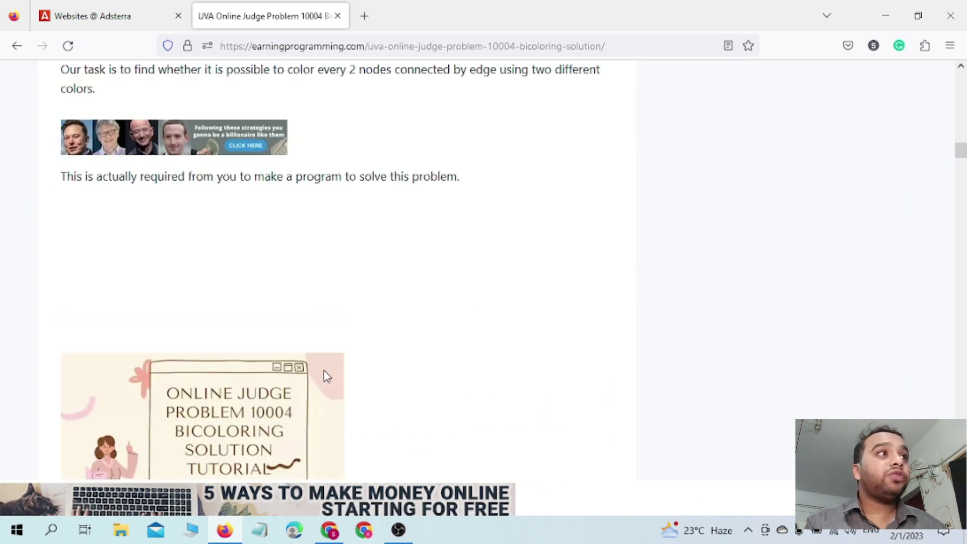